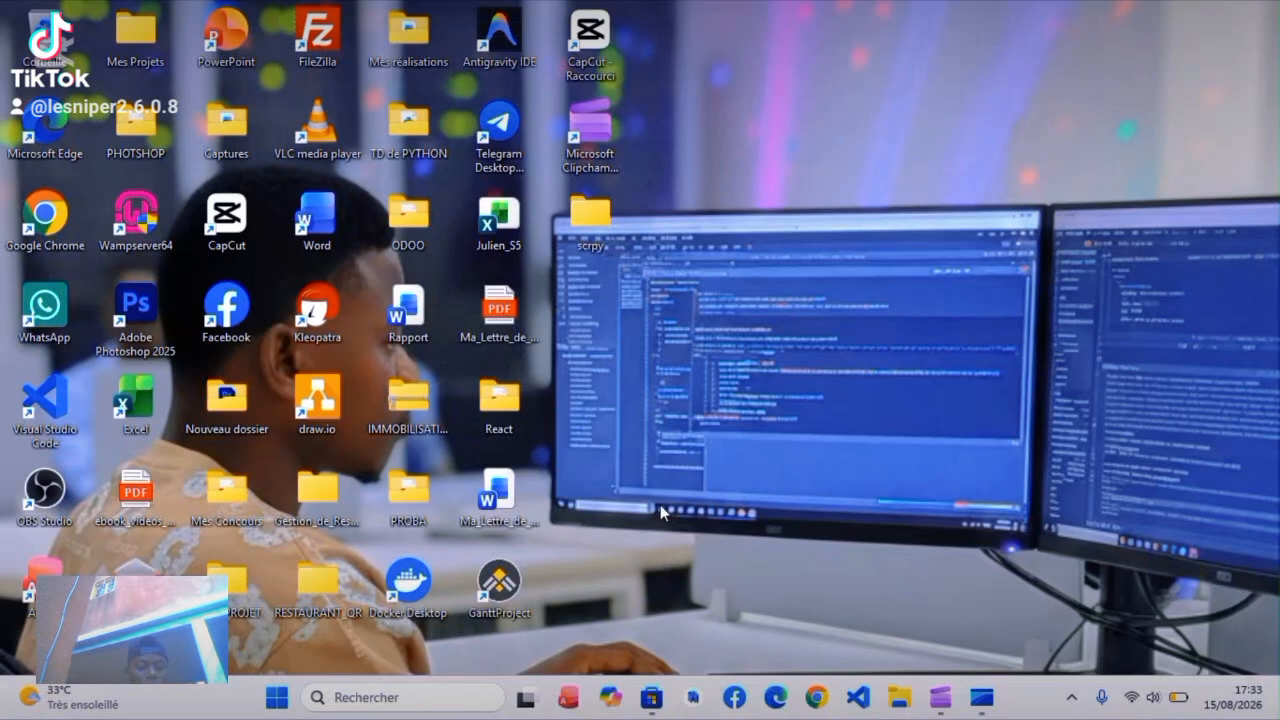
Step: Run netplwiz to open the user accounts settings
{"action": "key", "text": "super+r"}
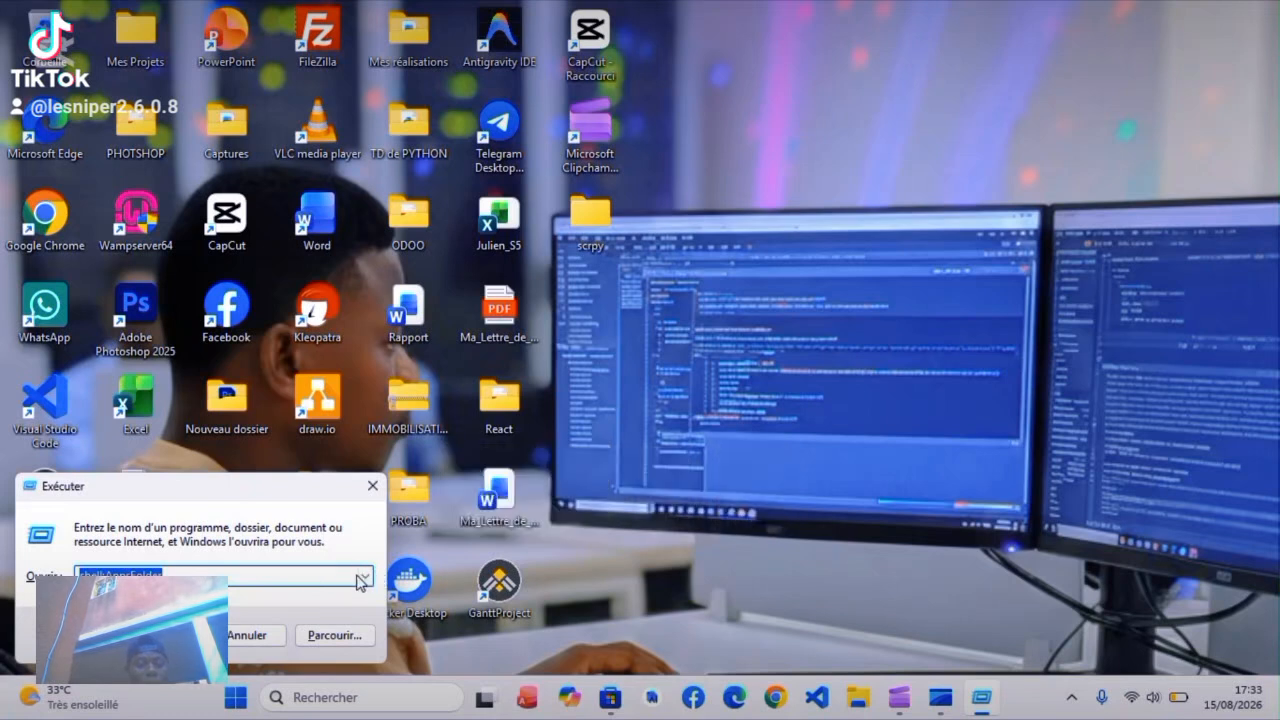
{"action": "left_click", "coordinate": [298, 577]}
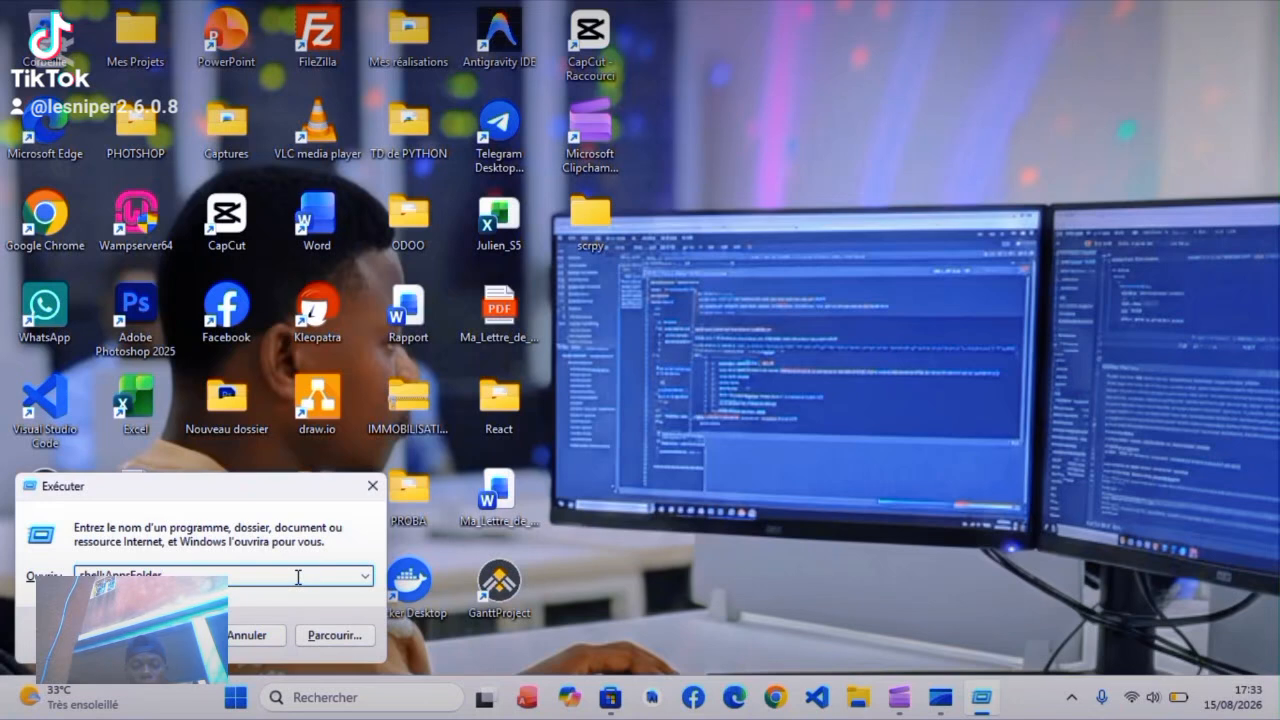
{"action": "key", "text": "ctrl+a"}
{"action": "key", "text": "BackSpace"}
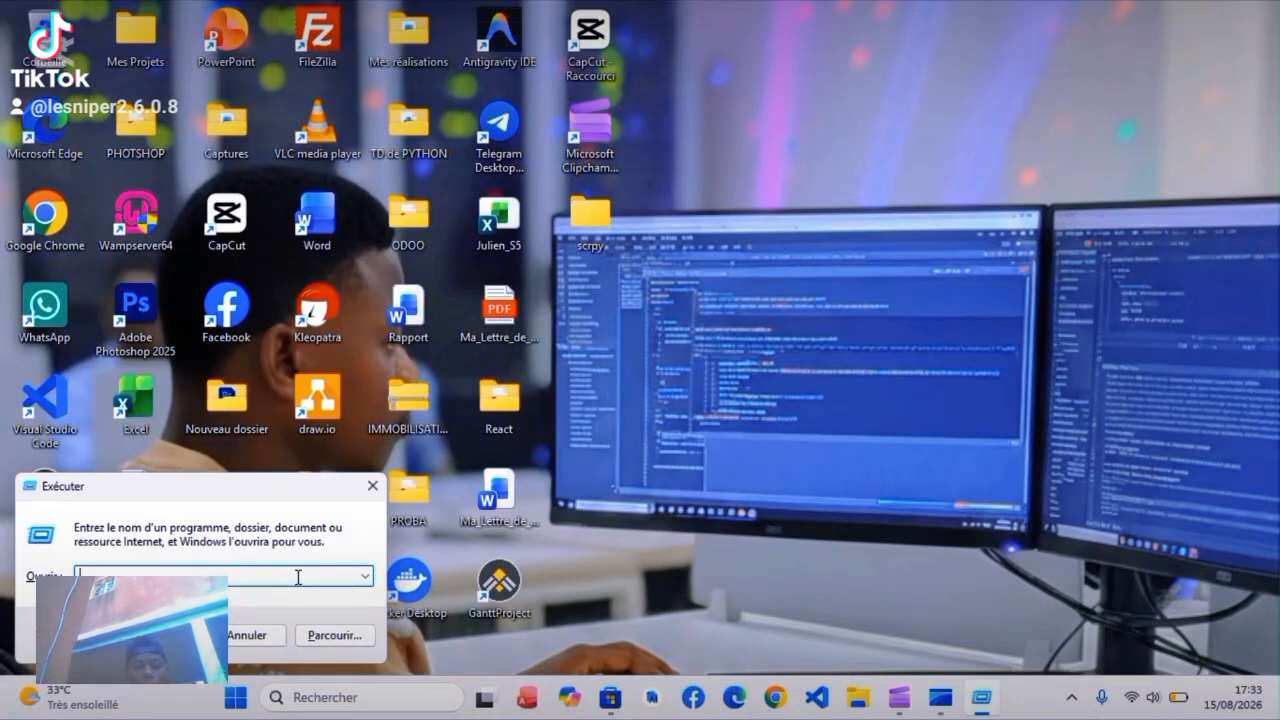
{"action": "type", "text": "n"}
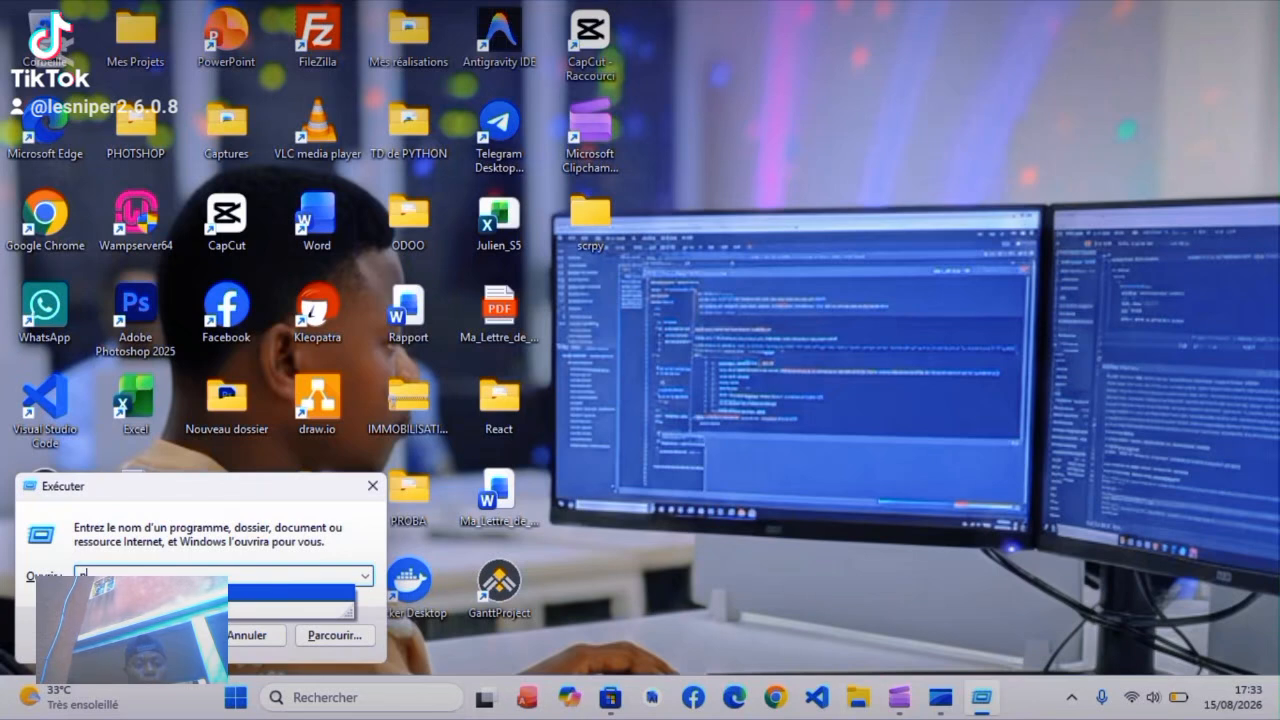
{"action": "left_click", "coordinate": [290, 593]}
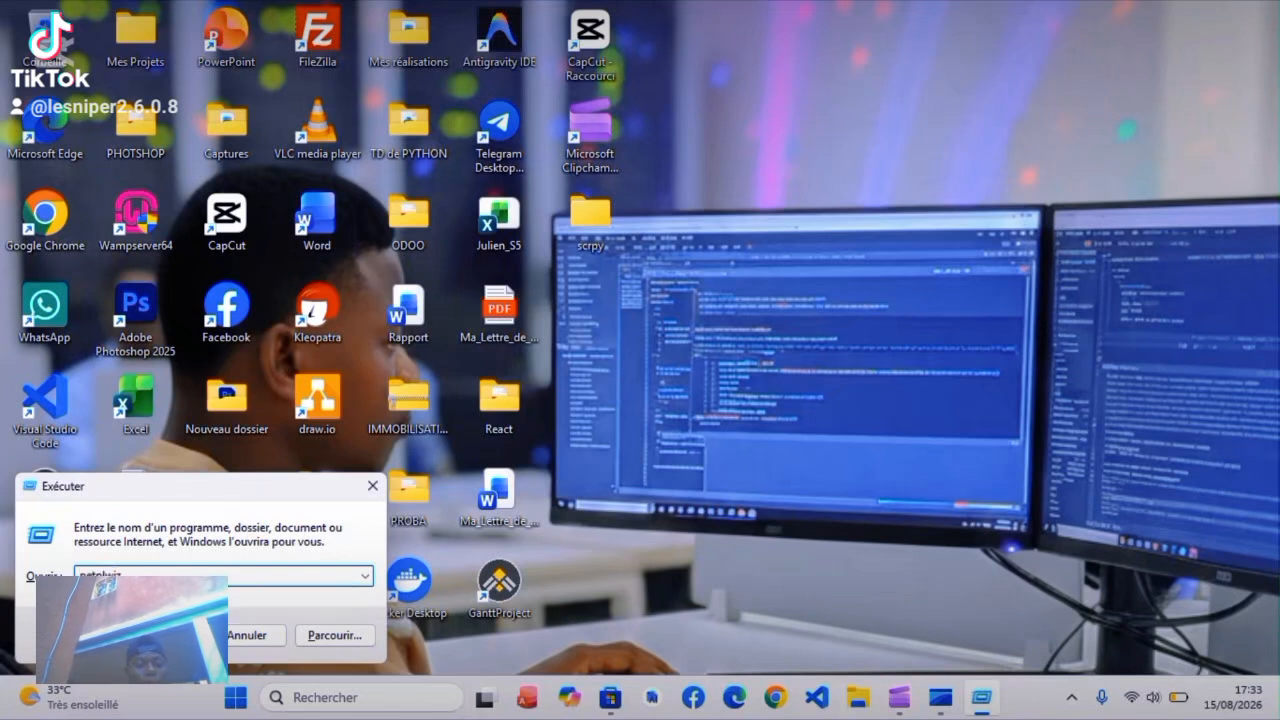
{"action": "key", "text": "Return"}
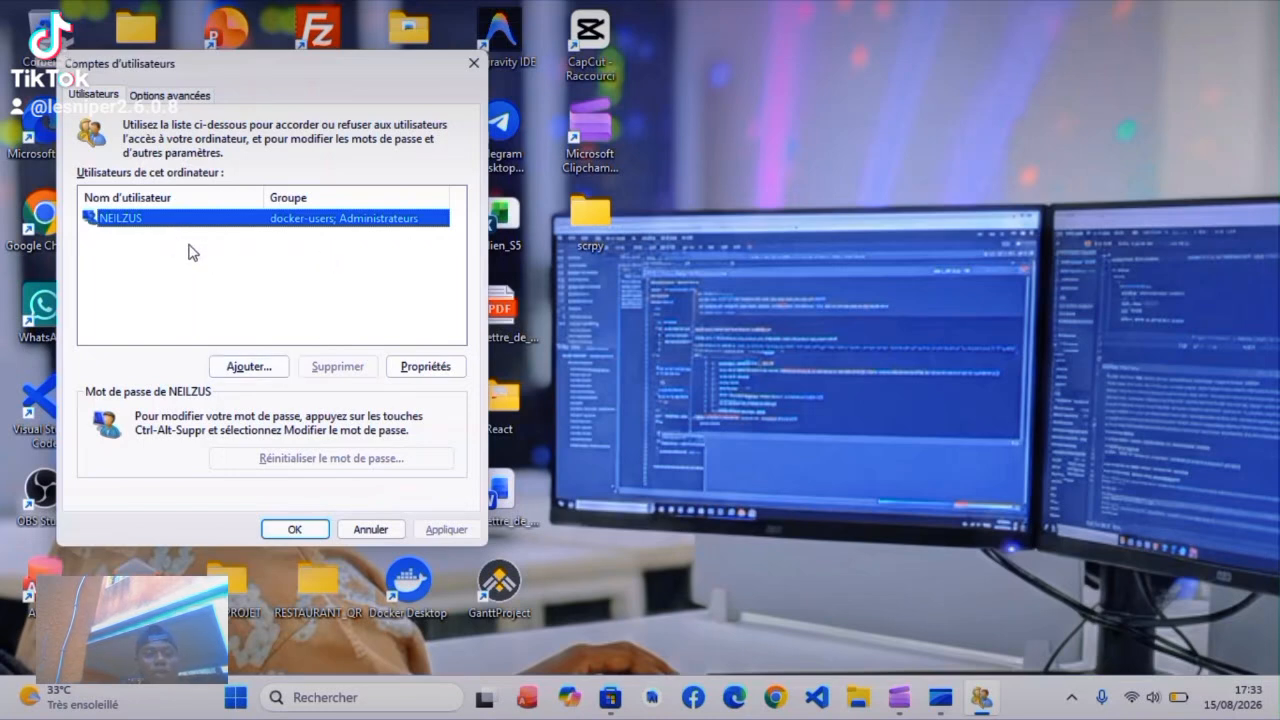
Step: Start adding a new user without a Microsoft account, choosing a local account instead
{"action": "left_click", "coordinate": [263, 370]}
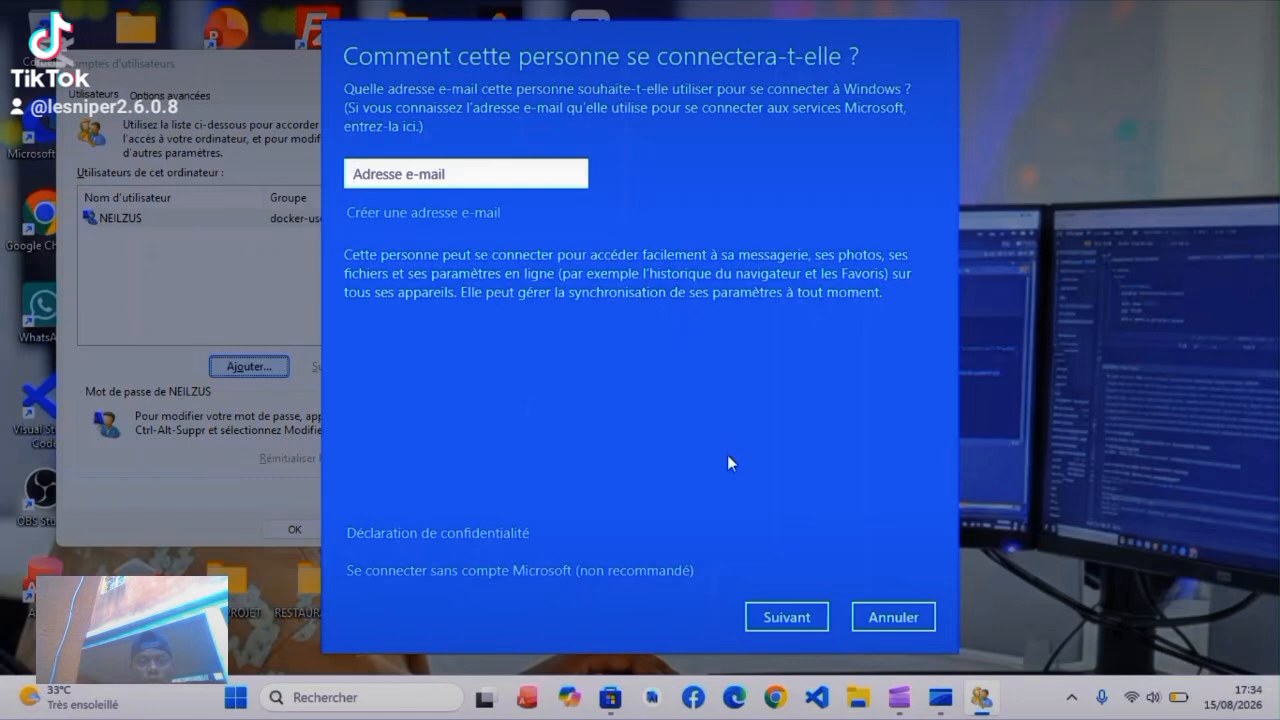
{"action": "left_click", "coordinate": [795, 614]}
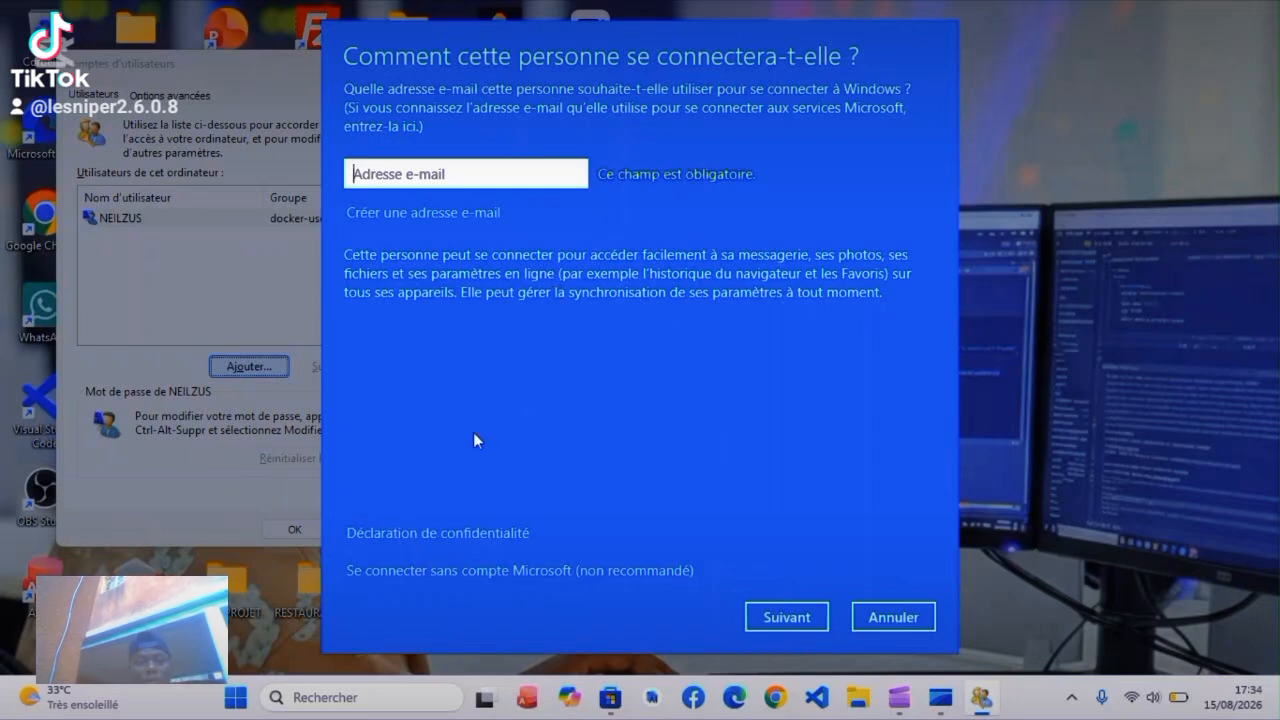
{"action": "left_click", "coordinate": [466, 571]}
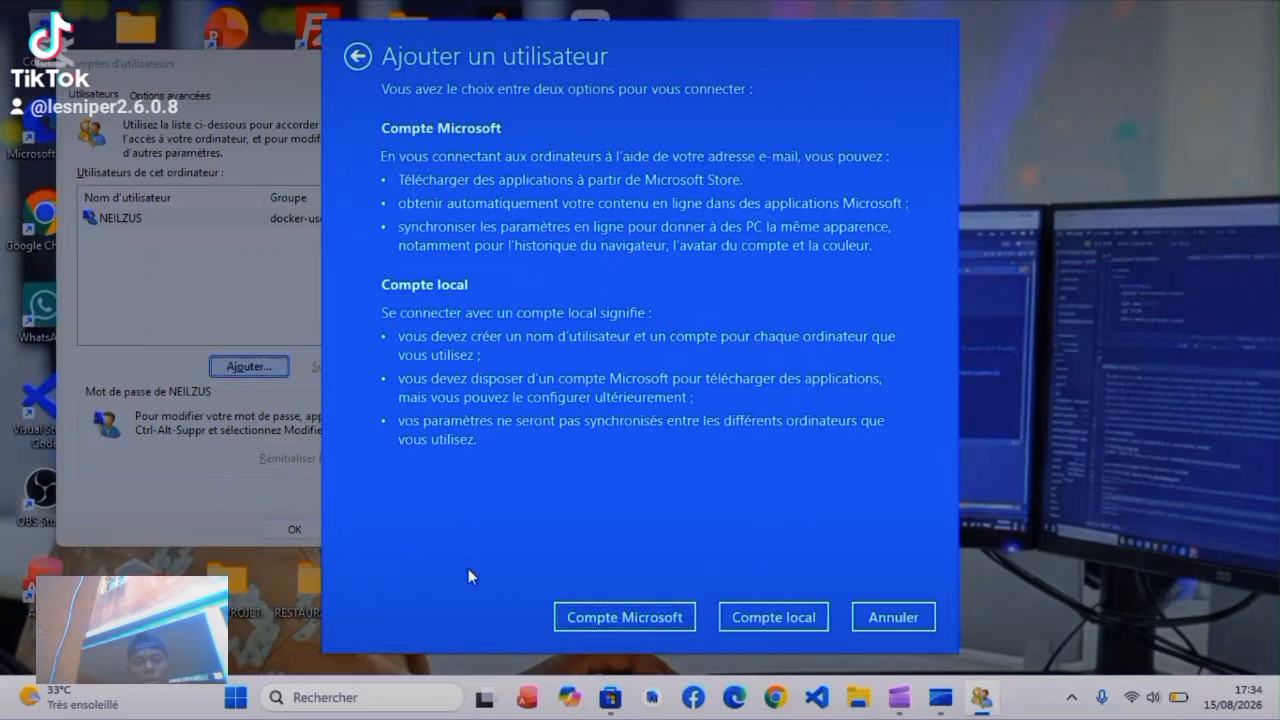
{"action": "left_click", "coordinate": [793, 618]}
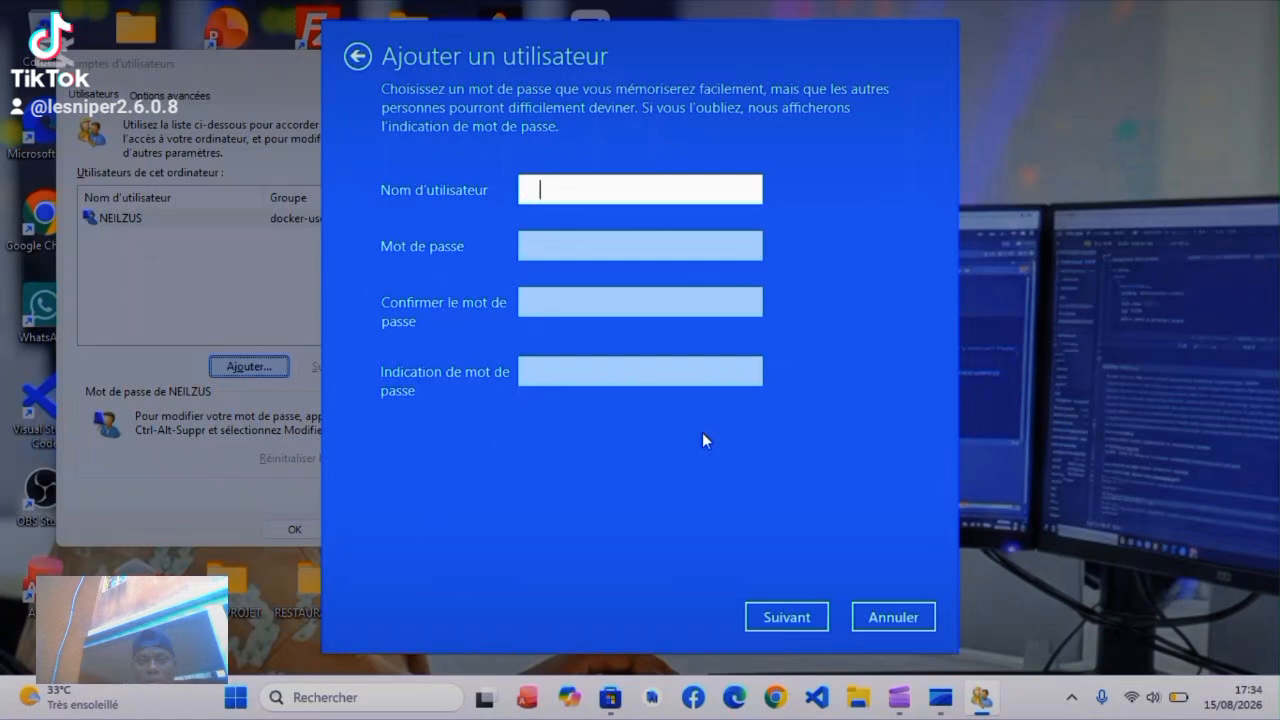
Step: Name the new local user MMMMM, then enter and confirm the account password
{"action": "type", "text": "MMMMM"}
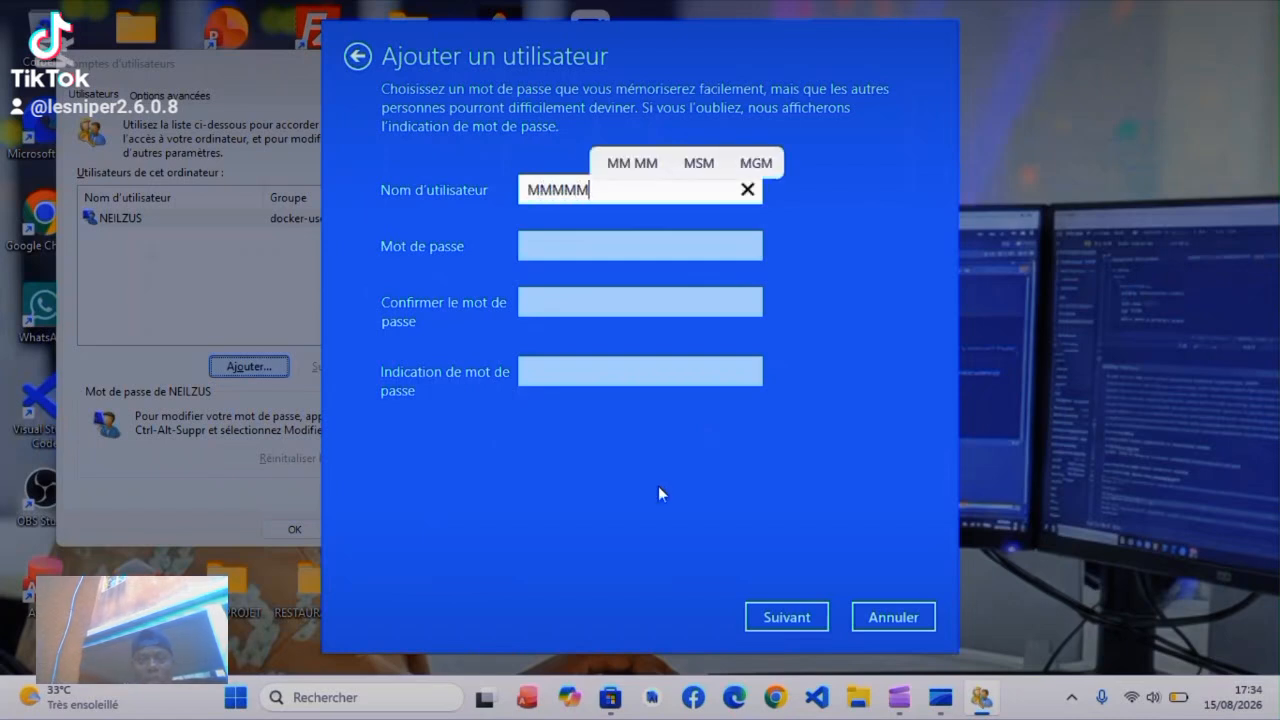
{"action": "left_click", "coordinate": [562, 244]}
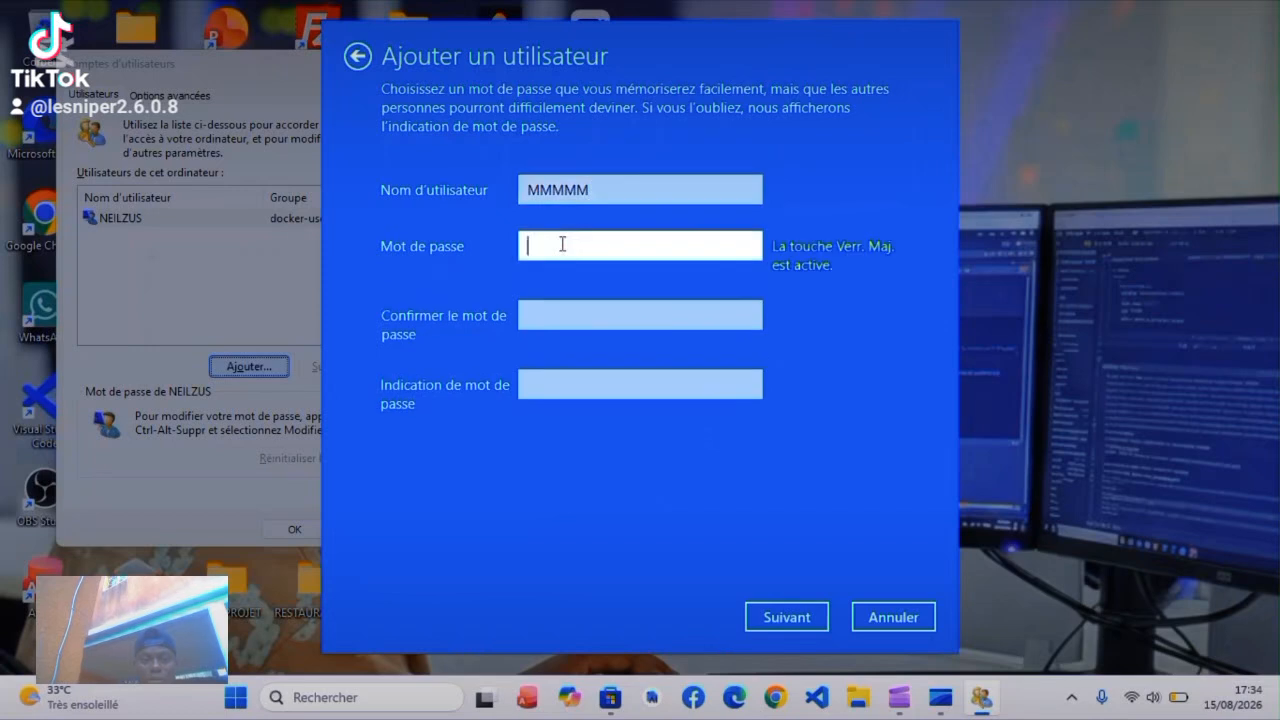
{"action": "type", "text": "MMM"}
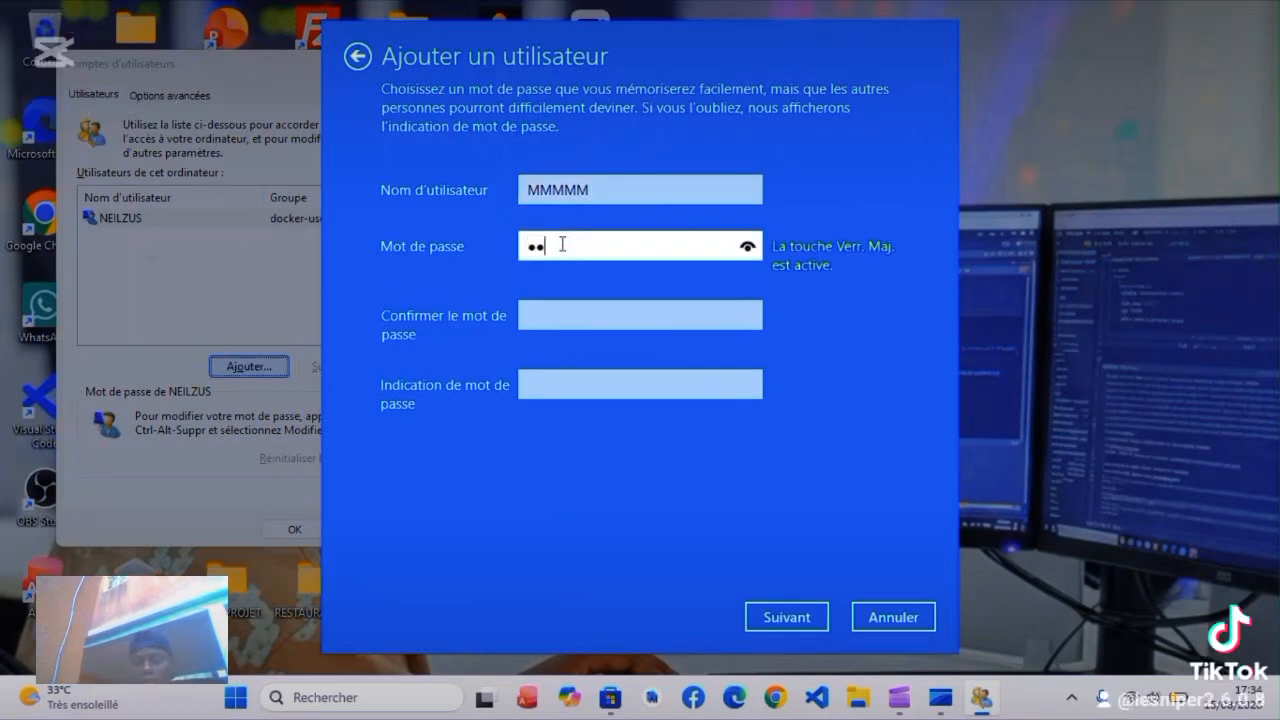
{"action": "type", "text": "M"}
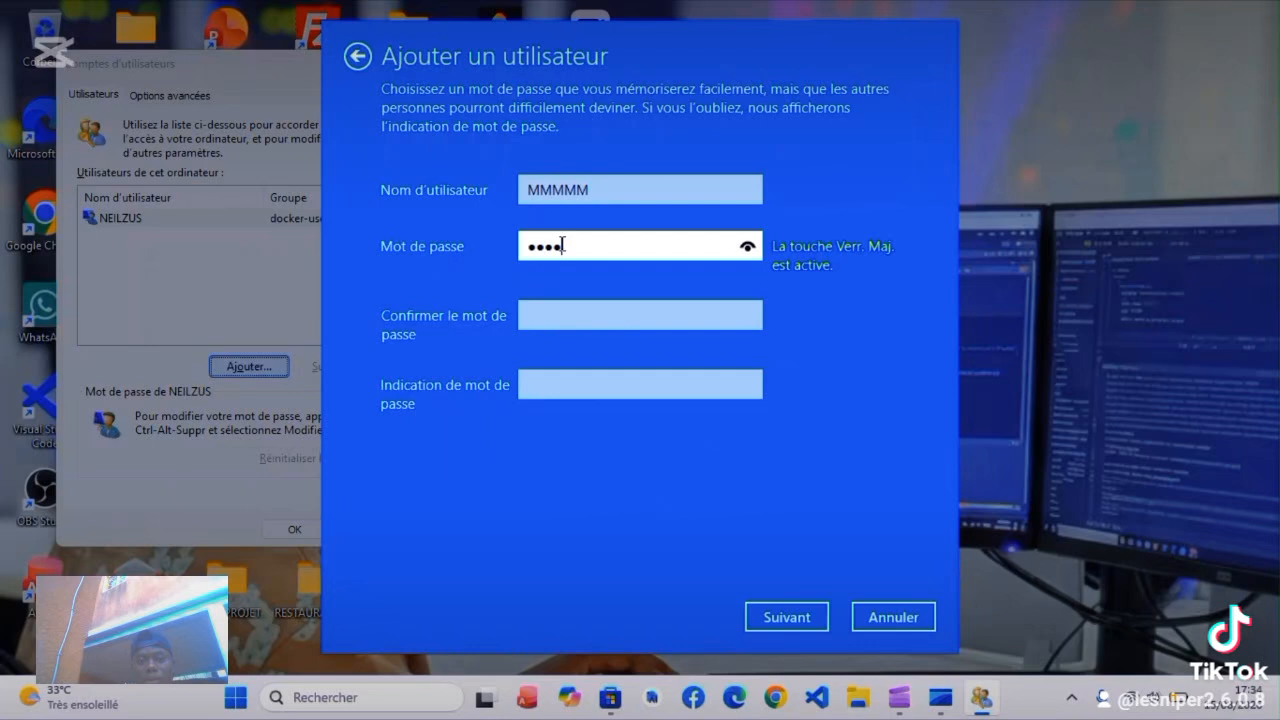
{"action": "left_click", "coordinate": [555, 318]}
{"action": "type", "text": "MMMM"}
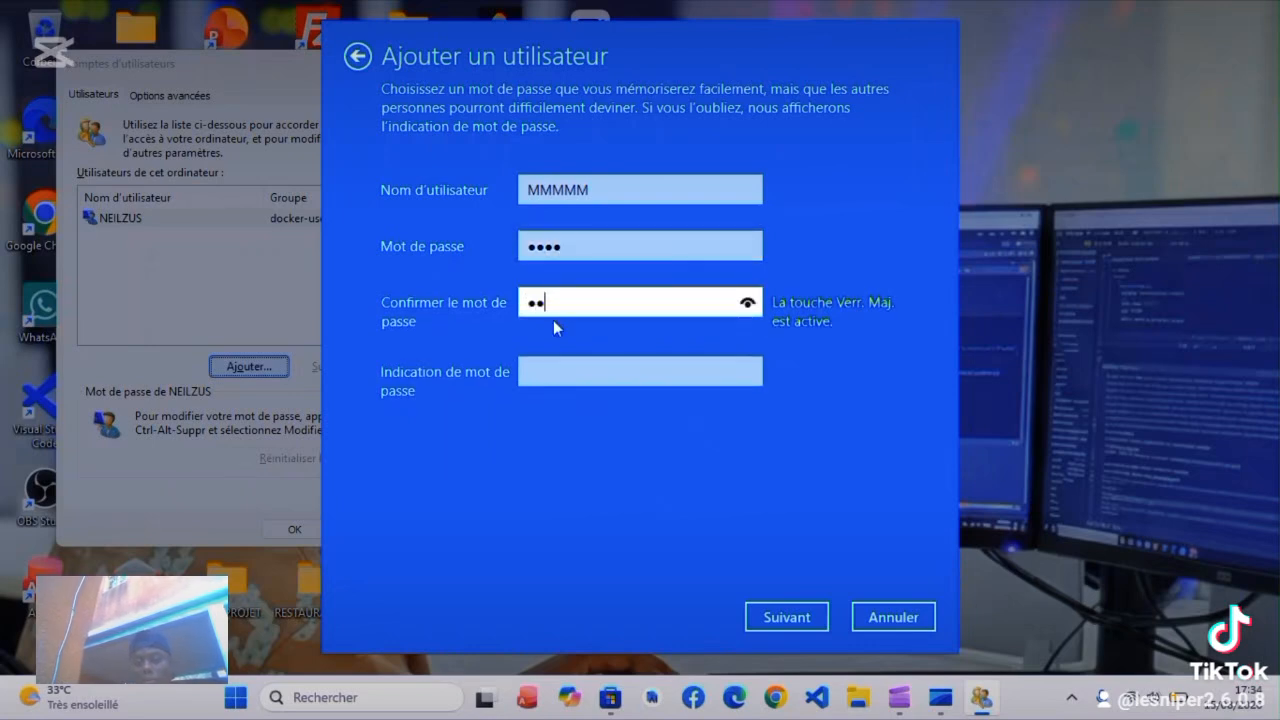
Step: Fill in the password hint and finish creating the local account
{"action": "left_click", "coordinate": [565, 375]}
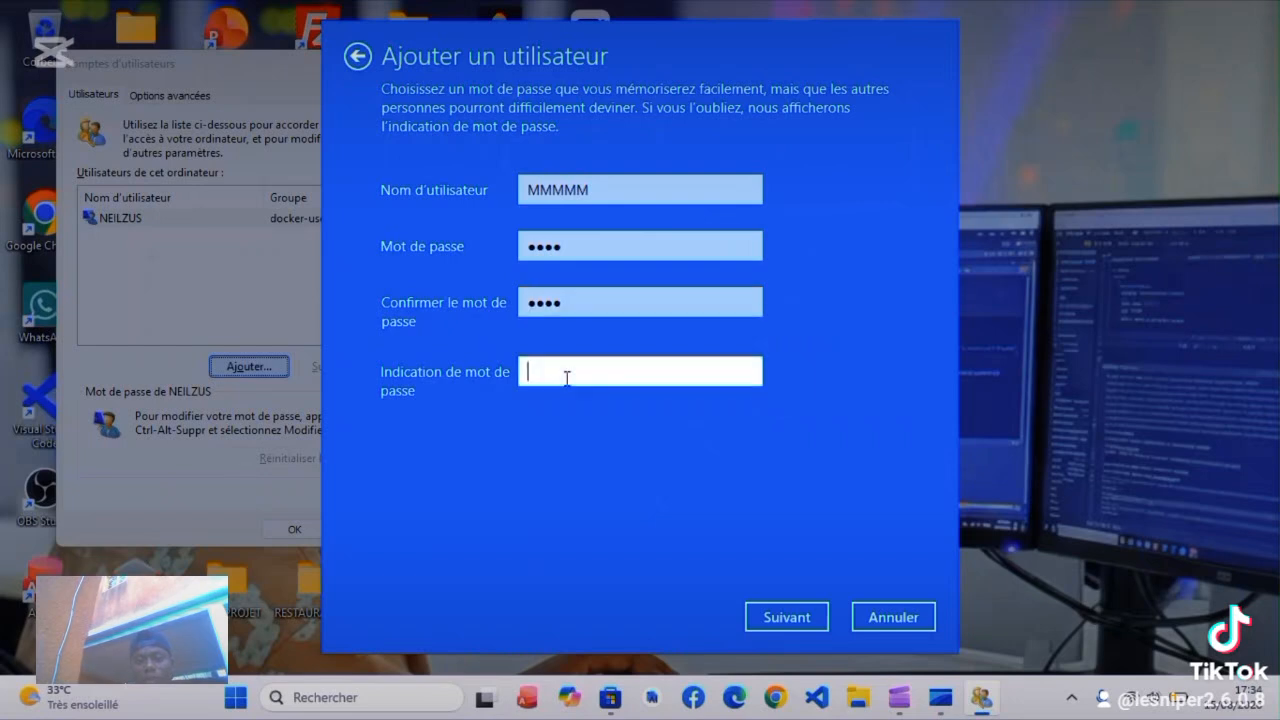
{"action": "type", "text": "1"}
{"action": "key", "text": "BackSpace"}
{"action": "type", "text": "2003"}
{"action": "left_click", "coordinate": [789, 619]}
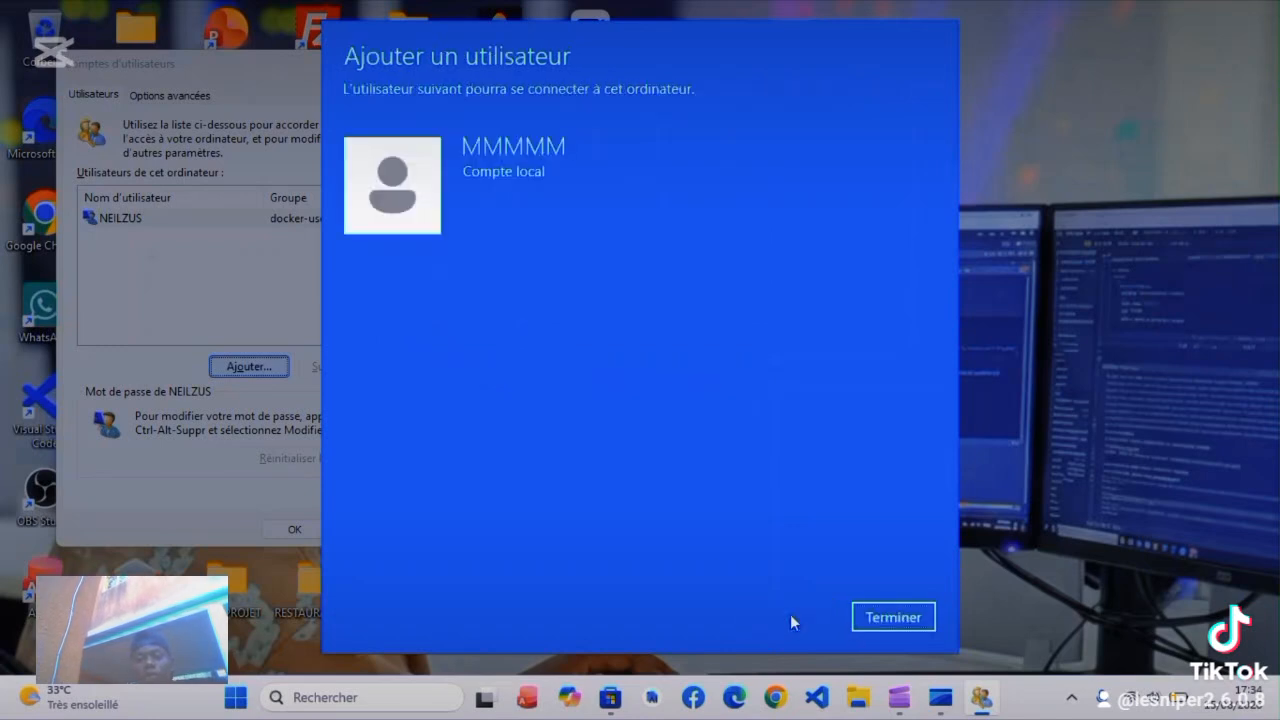
{"action": "left_click", "coordinate": [878, 620]}
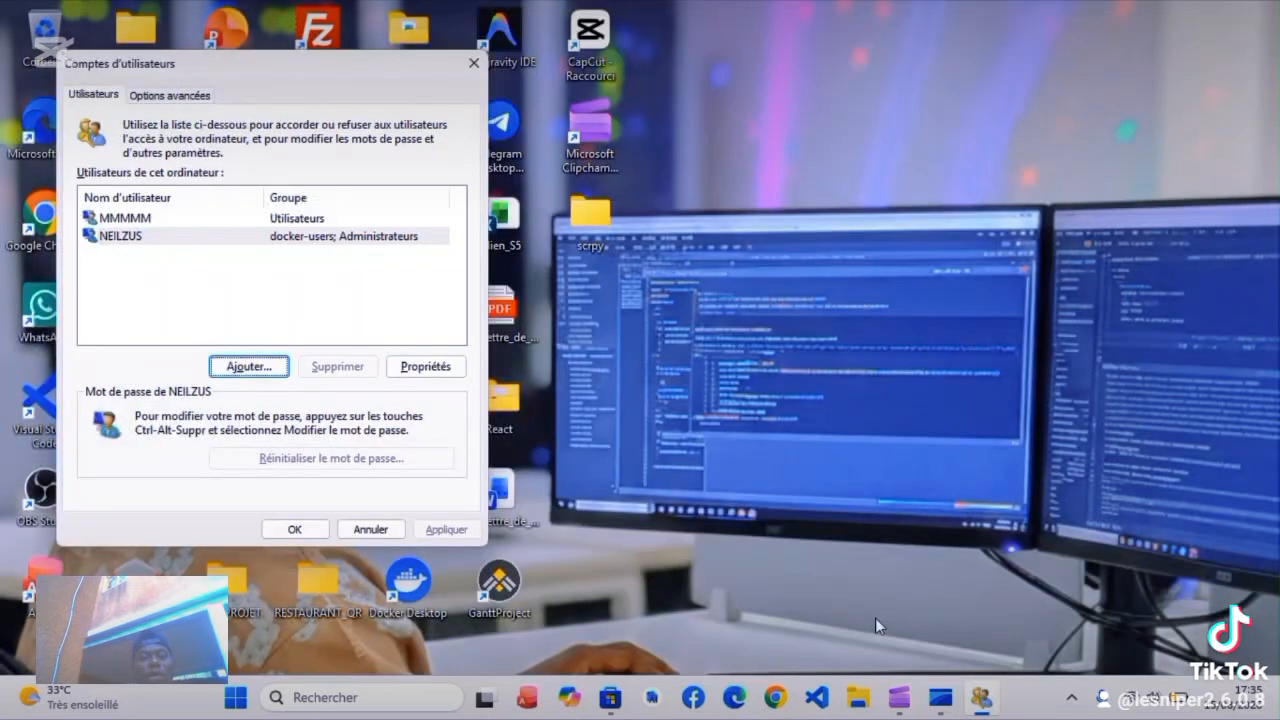
Step: Change the group membership of user MMMMM to Administrateur in its properties
{"action": "left_click", "coordinate": [267, 219]}
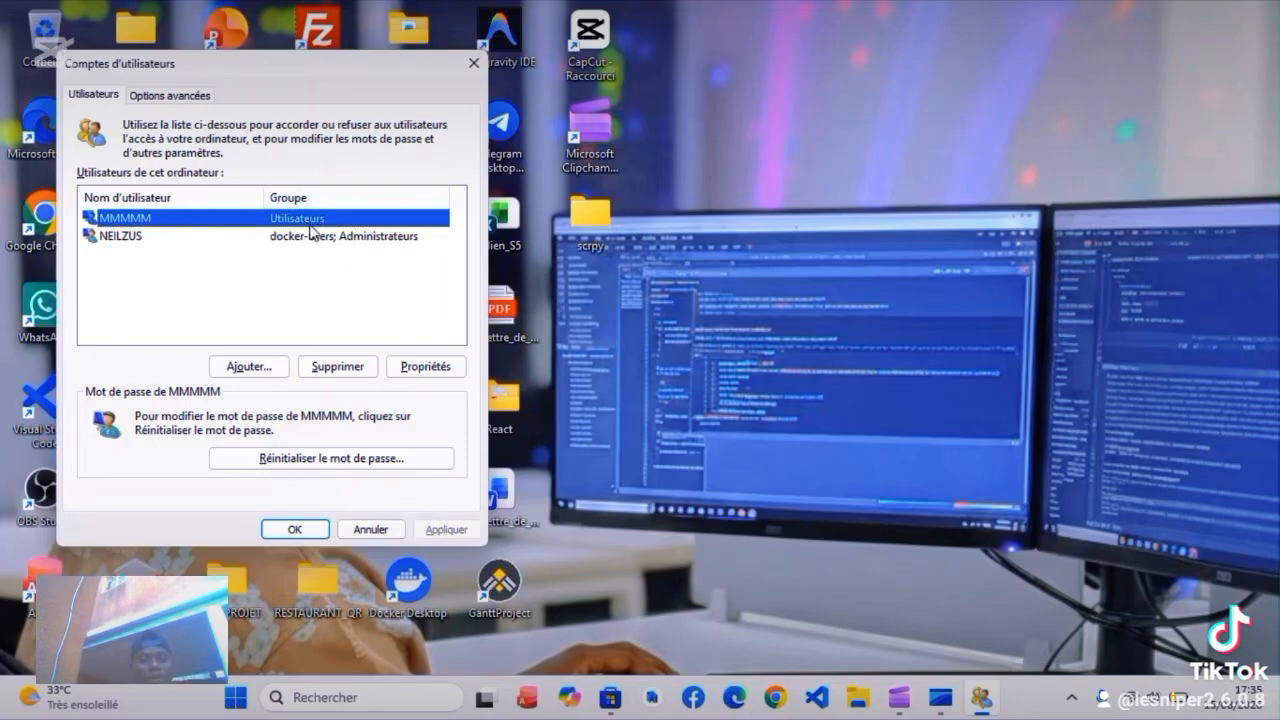
{"action": "left_click", "coordinate": [440, 373]}
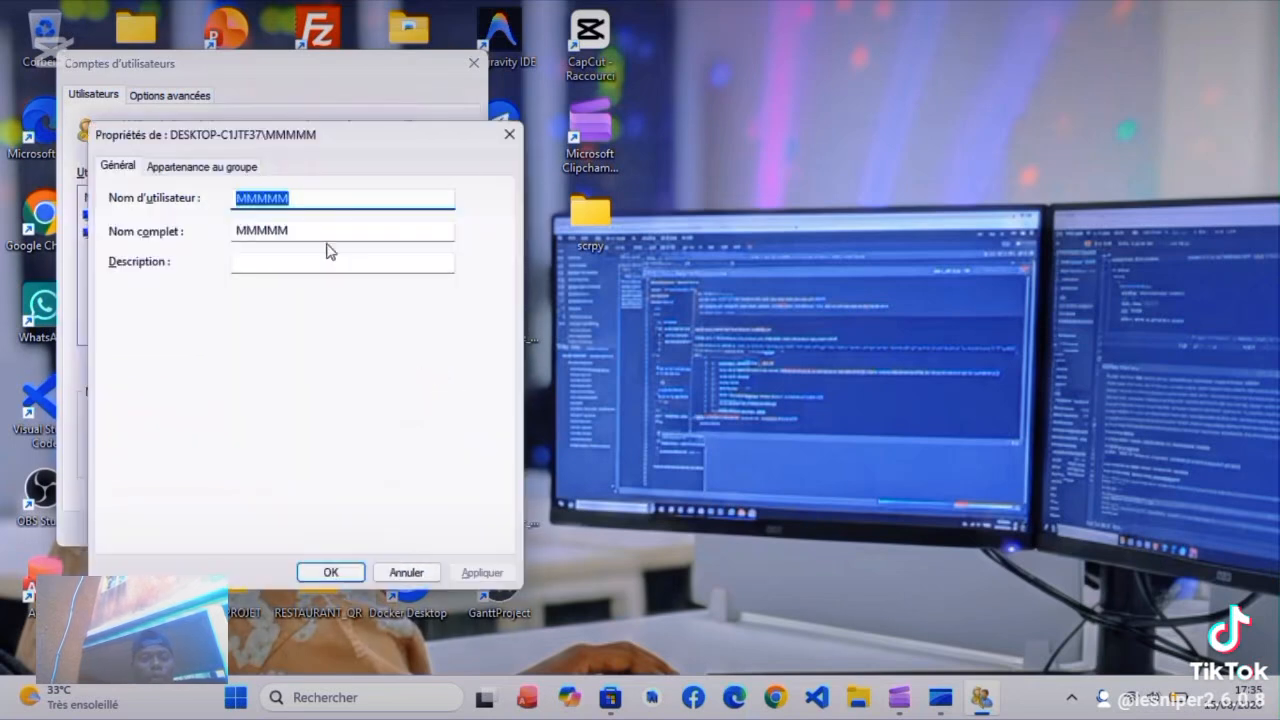
{"action": "left_click", "coordinate": [210, 177]}
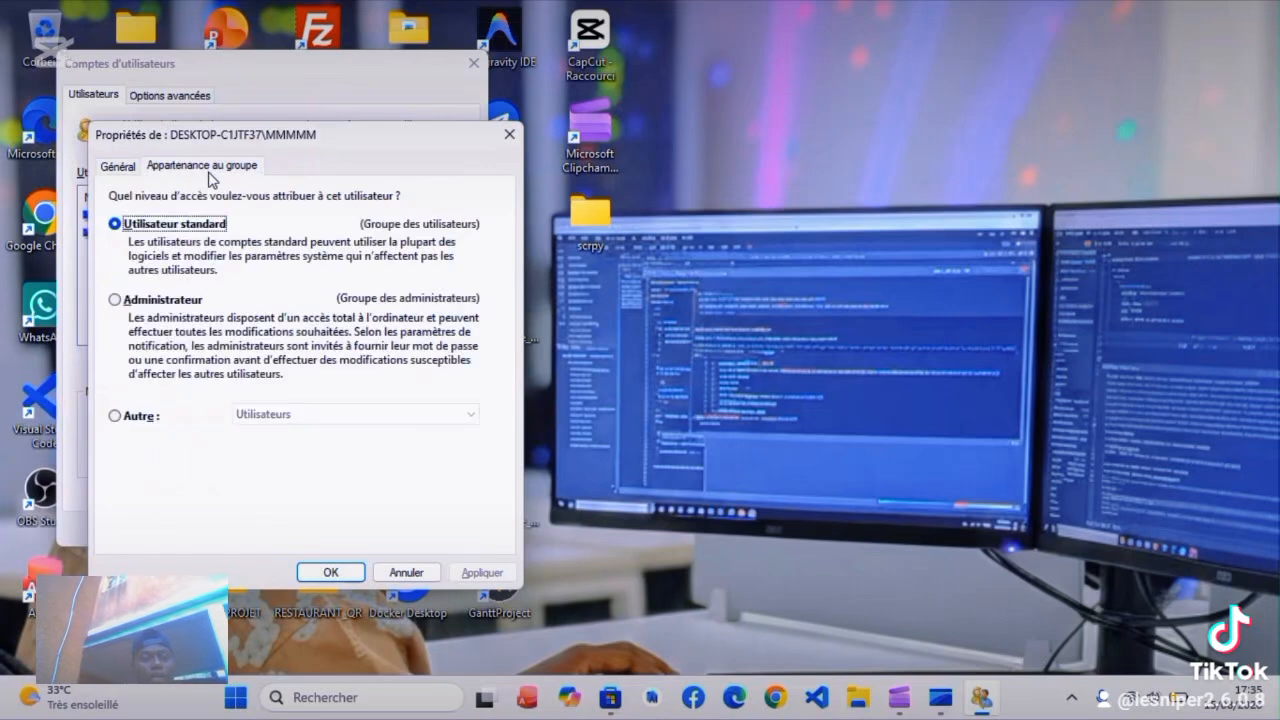
{"action": "left_click", "coordinate": [116, 308]}
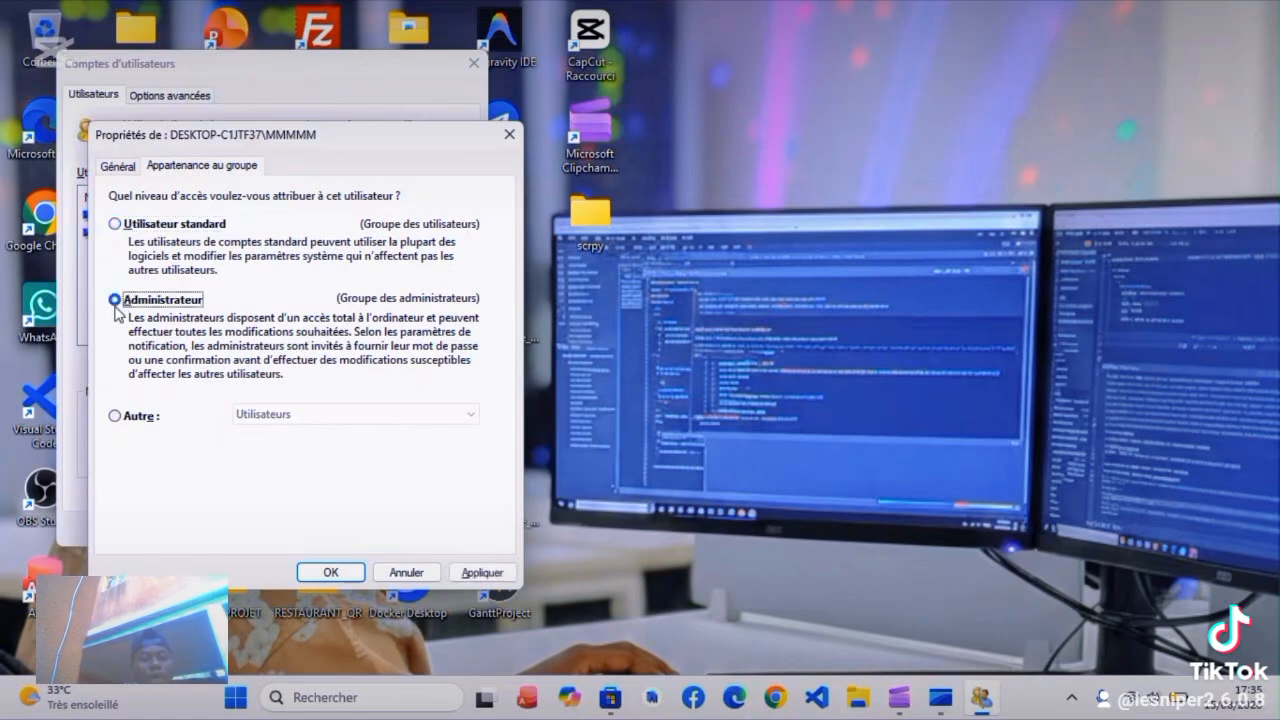
{"action": "left_click", "coordinate": [312, 568]}
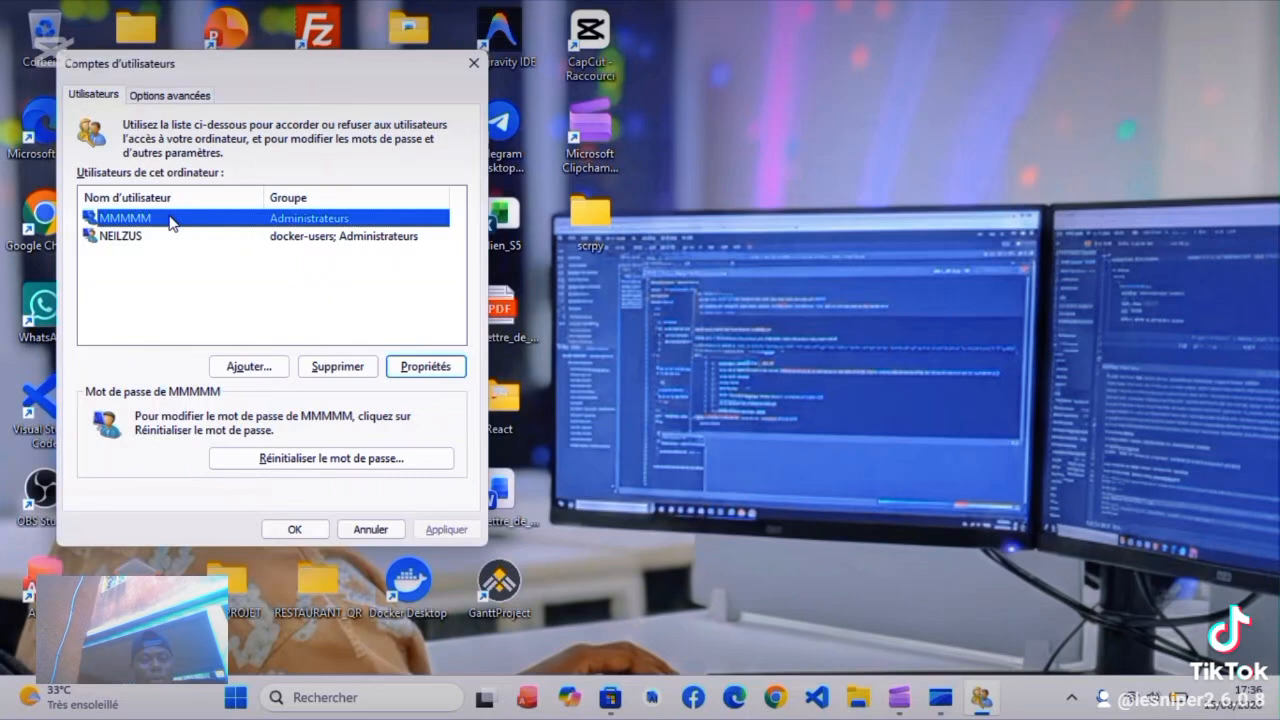
Step: Delete the user MMMMM from this computer, confirm the removal, and close the user accounts settings
{"action": "left_click", "coordinate": [338, 367]}
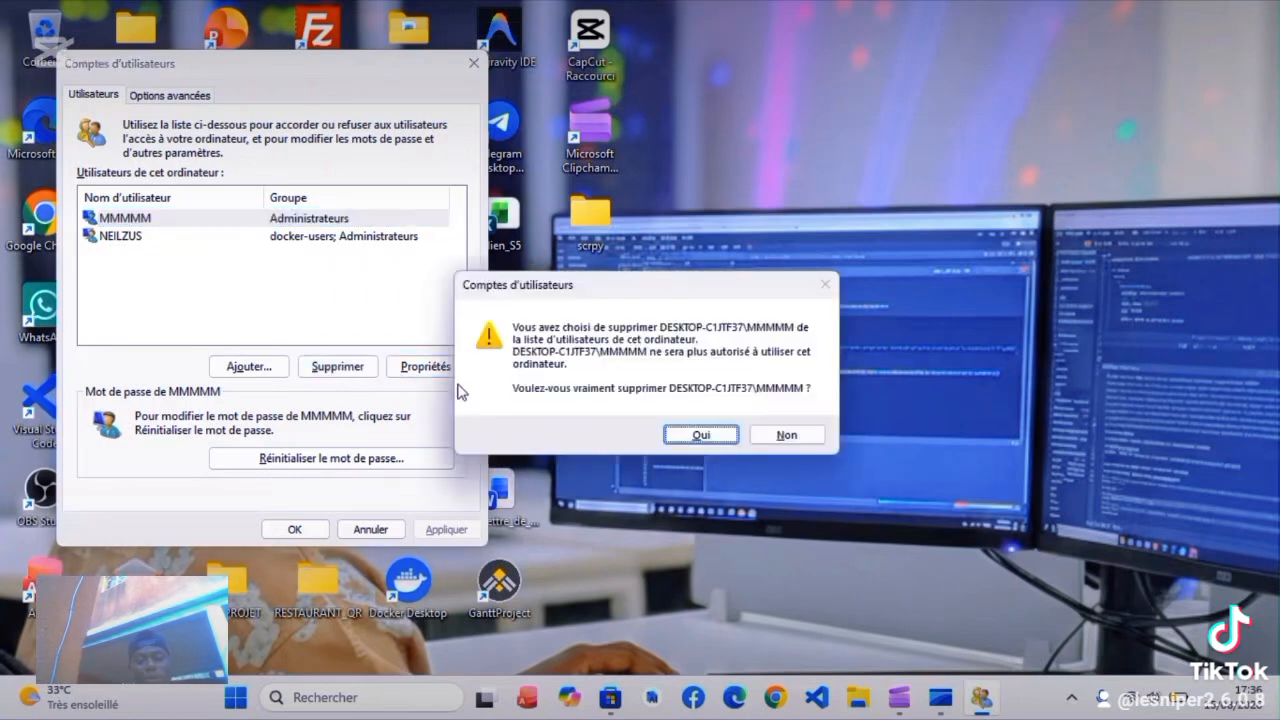
{"action": "left_click", "coordinate": [721, 431]}
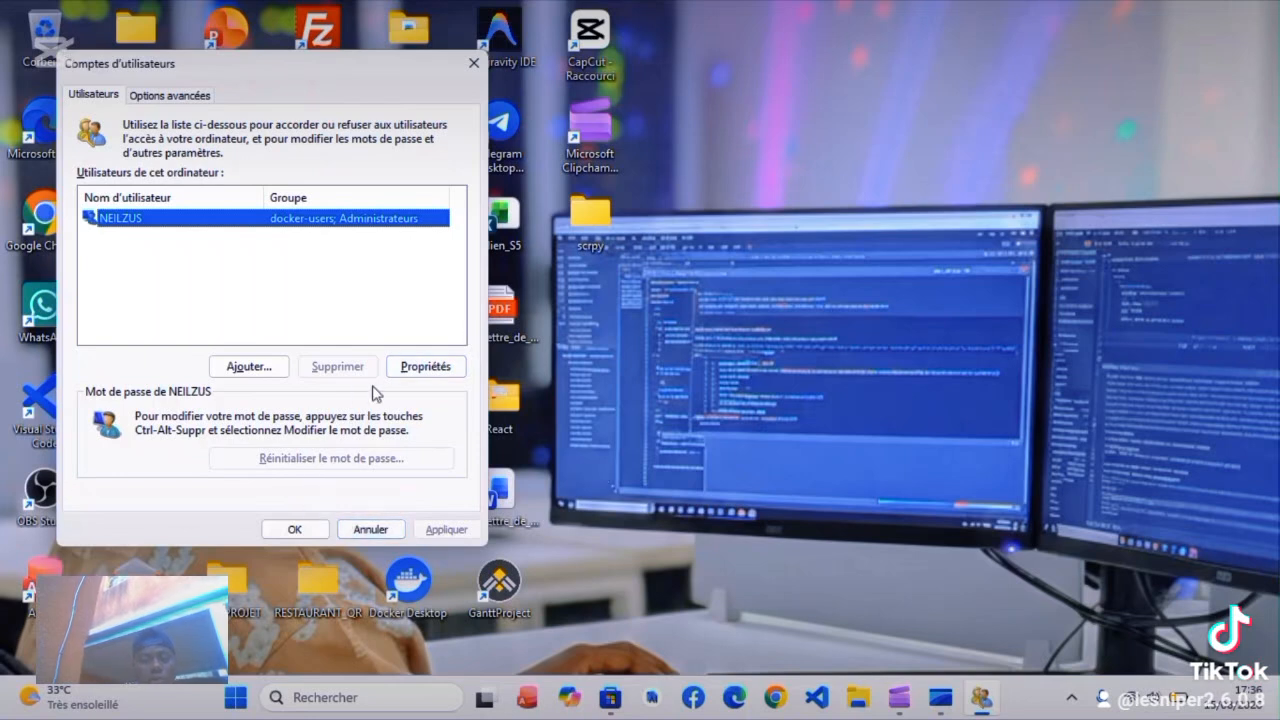
{"action": "left_click", "coordinate": [311, 530]}
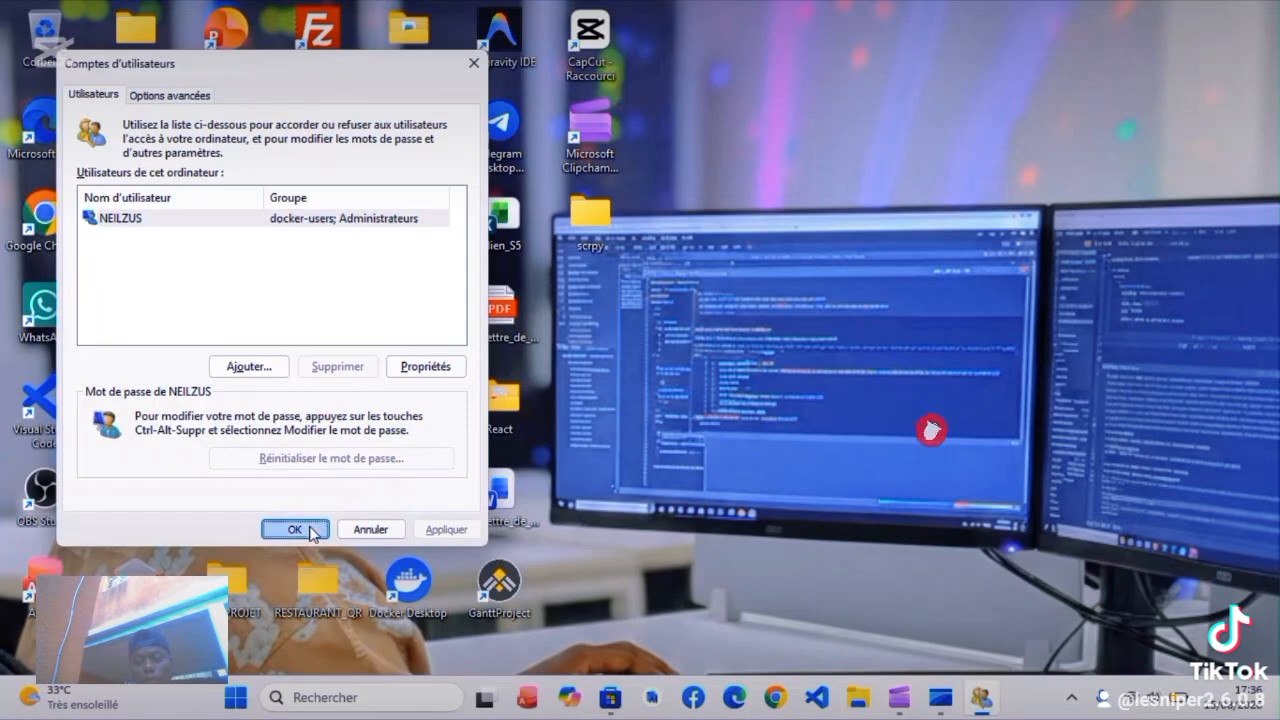
{"action": "mouse_move", "coordinate": [944, 695]}
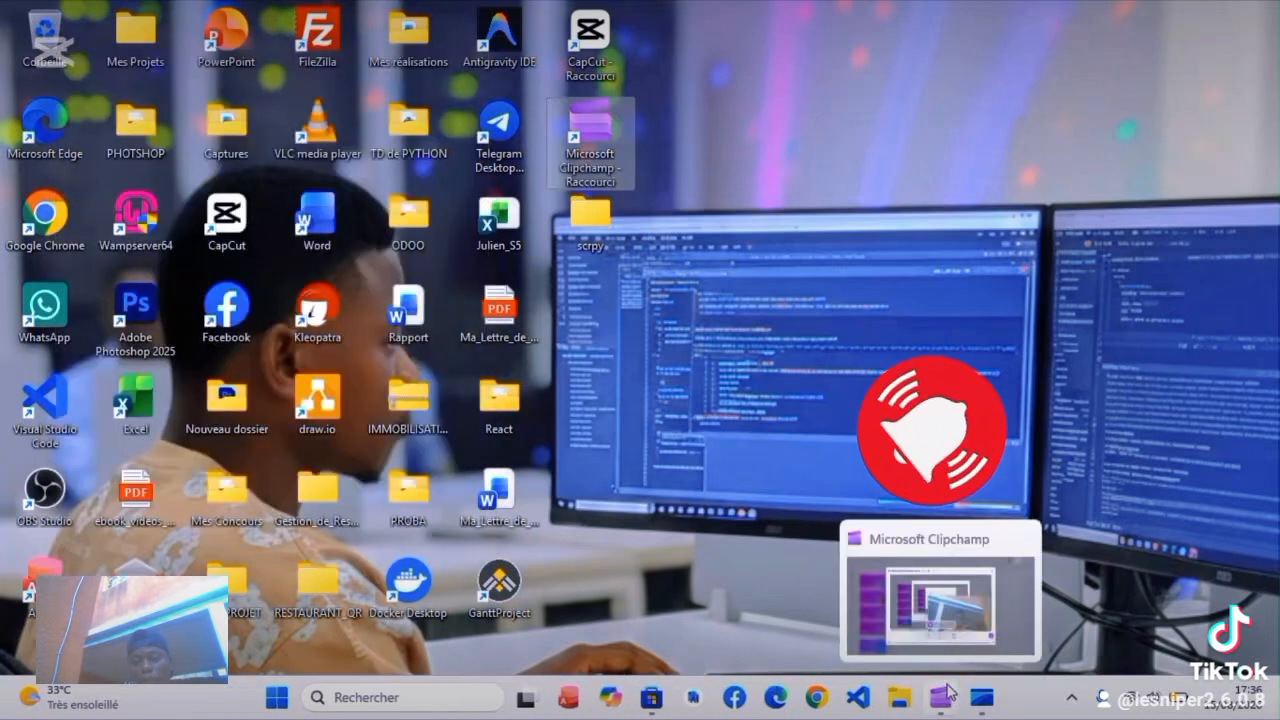